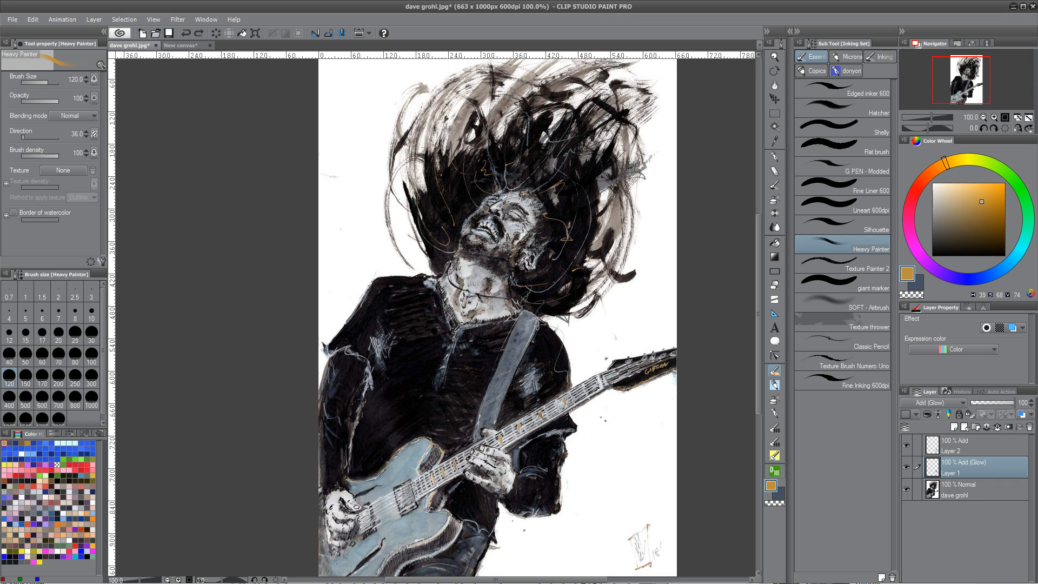
# Inspect the Add and Add (Glow) layers of the Dave Grohl painting
pyautogui.click(975, 443)
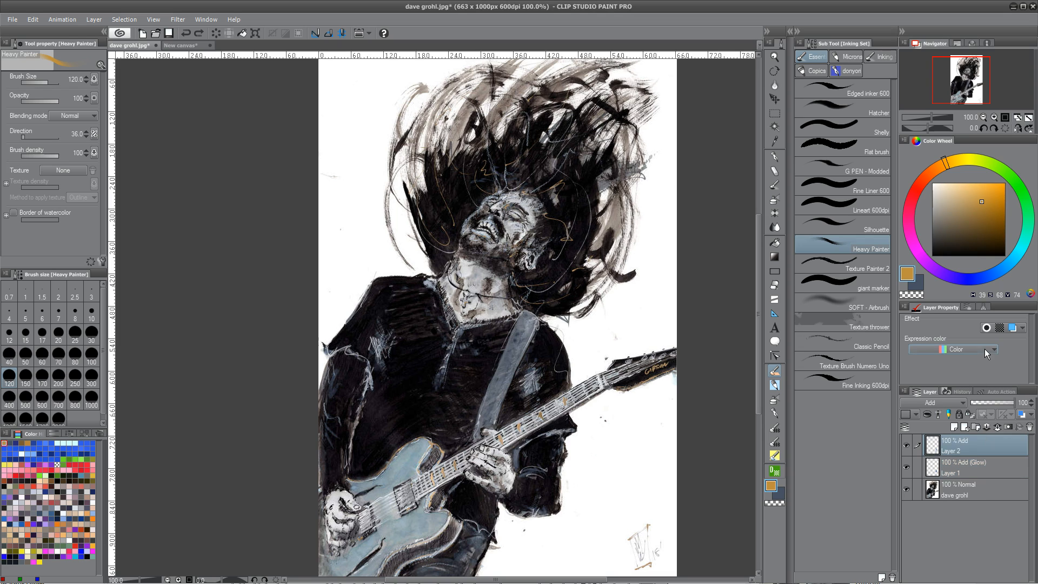
pyautogui.click(989, 488)
pyautogui.moveTo(523, 418); pyautogui.dragTo(509, 418)
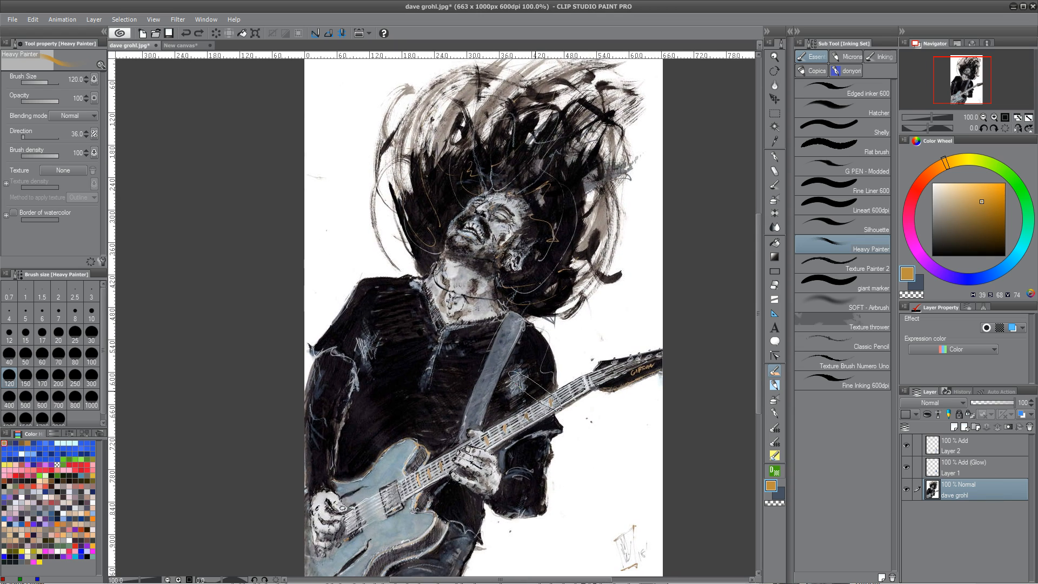
pyautogui.click(986, 447)
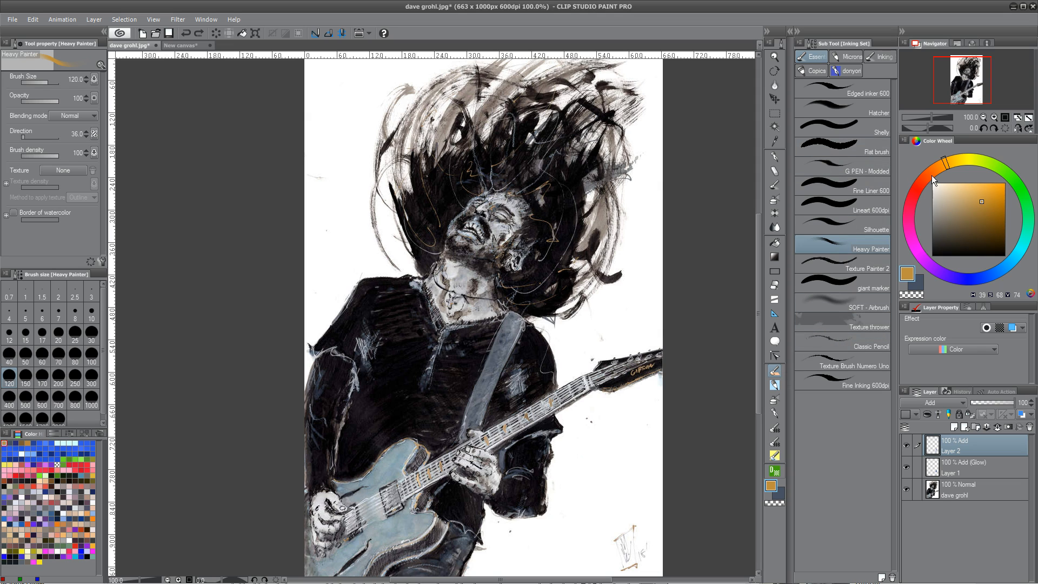
# Choose the Silhouette brush and paint a test stroke on Layer 2 of the new canvas
pyautogui.click(865, 226)
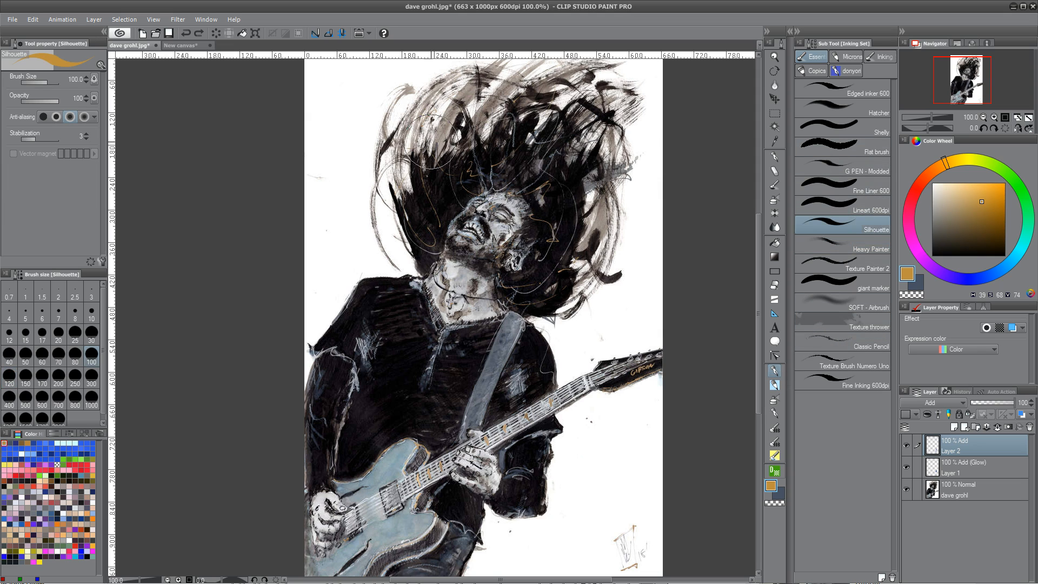
pyautogui.click(194, 48)
pyautogui.moveTo(431, 220)
pyautogui.mouseDown()
pyautogui.moveTo(496, 289)
pyautogui.moveTo(512, 352)
pyautogui.mouseUp()
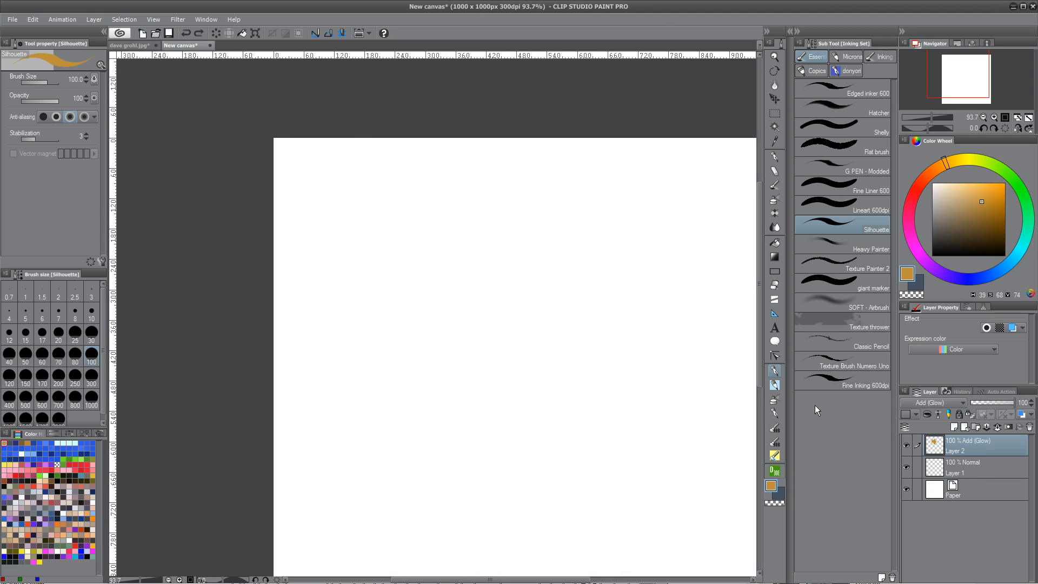
# Paint a test stroke on Layer 1 of the new canvas and undo both test strokes
pyautogui.click(971, 487)
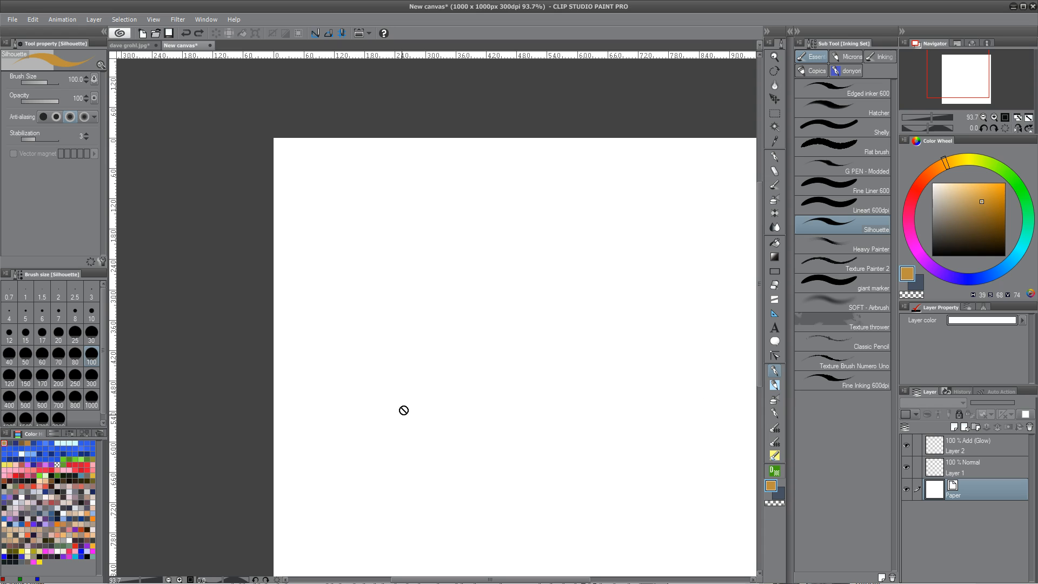
pyautogui.click(978, 476)
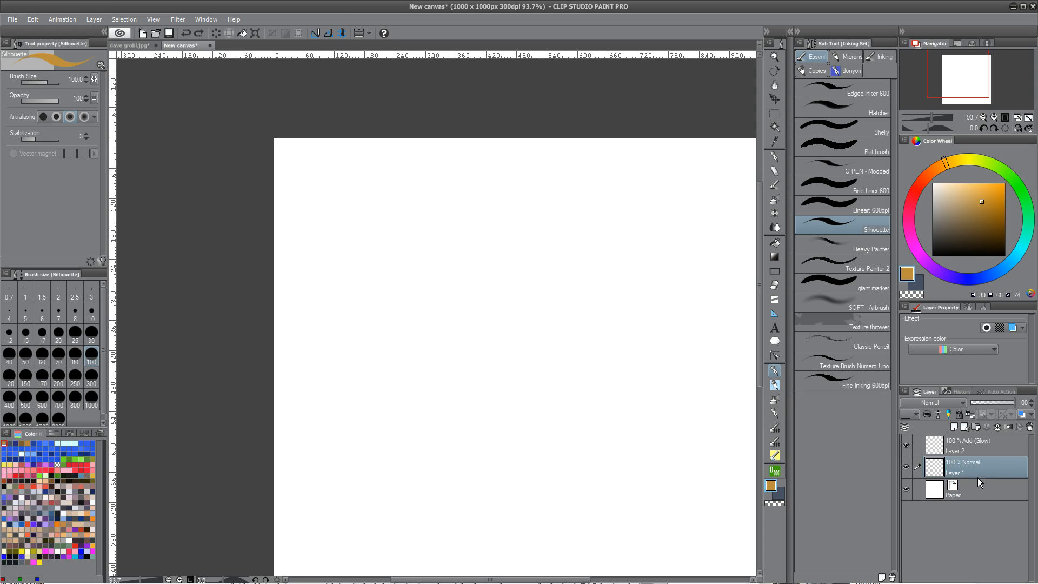
pyautogui.moveTo(455, 432)
pyautogui.mouseDown()
pyautogui.moveTo(530, 413)
pyautogui.moveTo(450, 417)
pyautogui.moveTo(557, 319)
pyautogui.mouseUp()
pyautogui.hotkey('ctrl', 'z')
pyautogui.hotkey('ctrl', 'z')
# Reduce the brush size to 30 and paint an orange stroke on the Add layer of the Dave Grohl painting
pyautogui.click(134, 47)
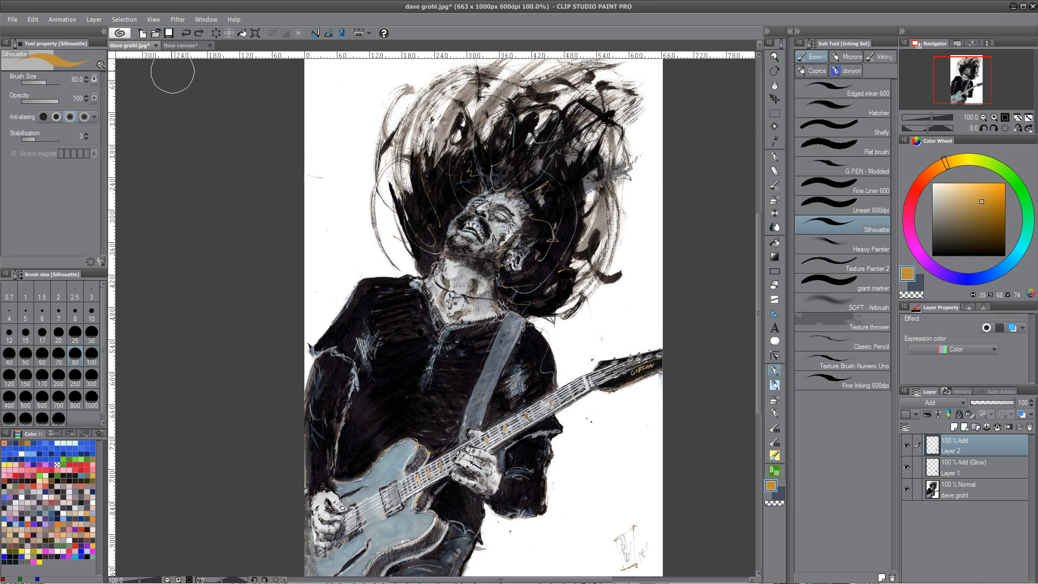
pyautogui.press('[')
pyautogui.press('[')
pyautogui.press('[')
pyautogui.press('[')
pyautogui.press('[')
pyautogui.press('[')
pyautogui.moveTo(409, 347); pyautogui.dragTo(378, 429)
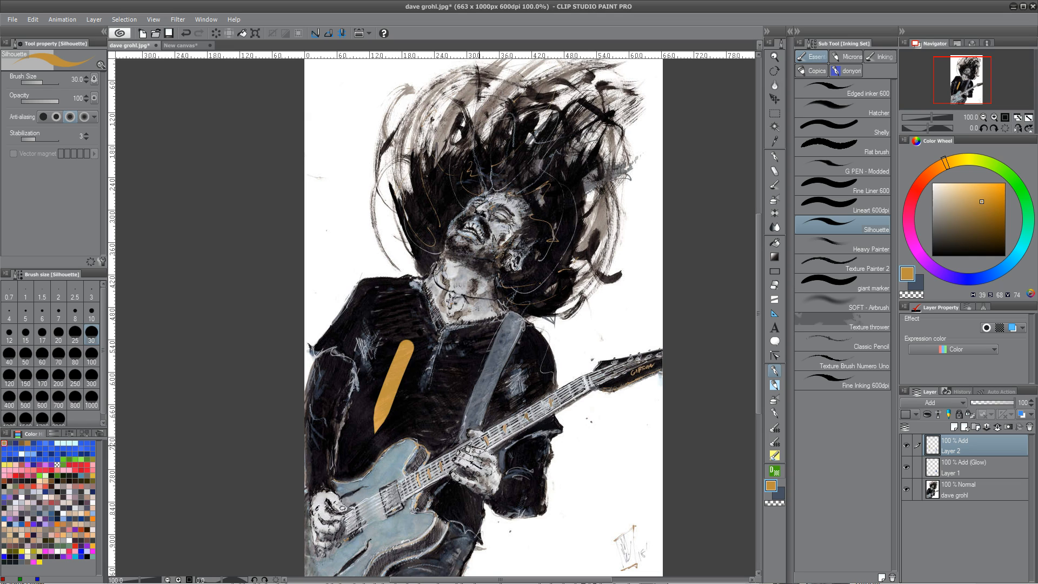
# Paint a matching stroke on the Add (Glow) layer, then undo both orange strokes
pyautogui.click(974, 474)
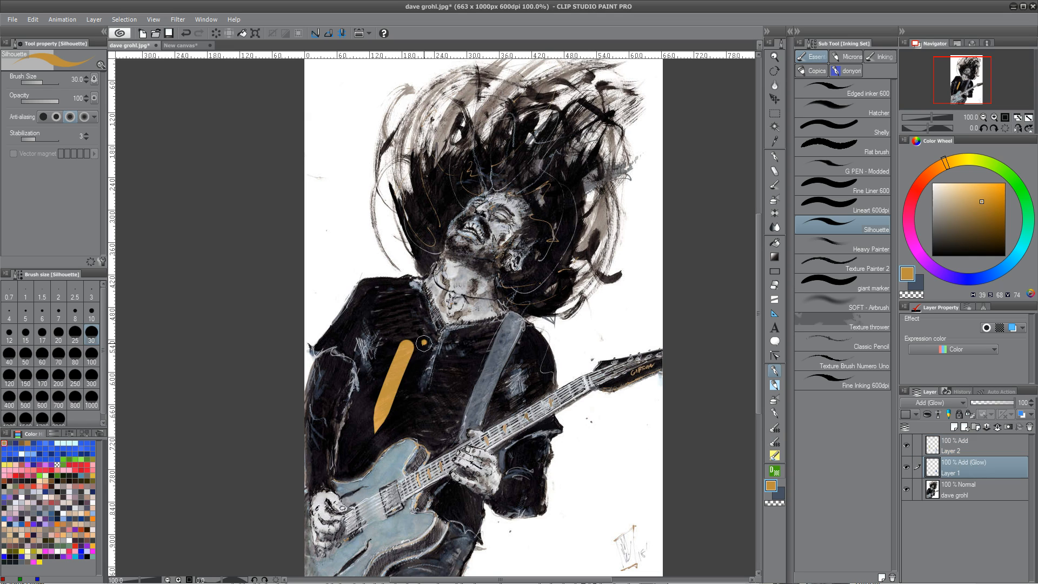
pyautogui.moveTo(425, 340); pyautogui.dragTo(397, 449)
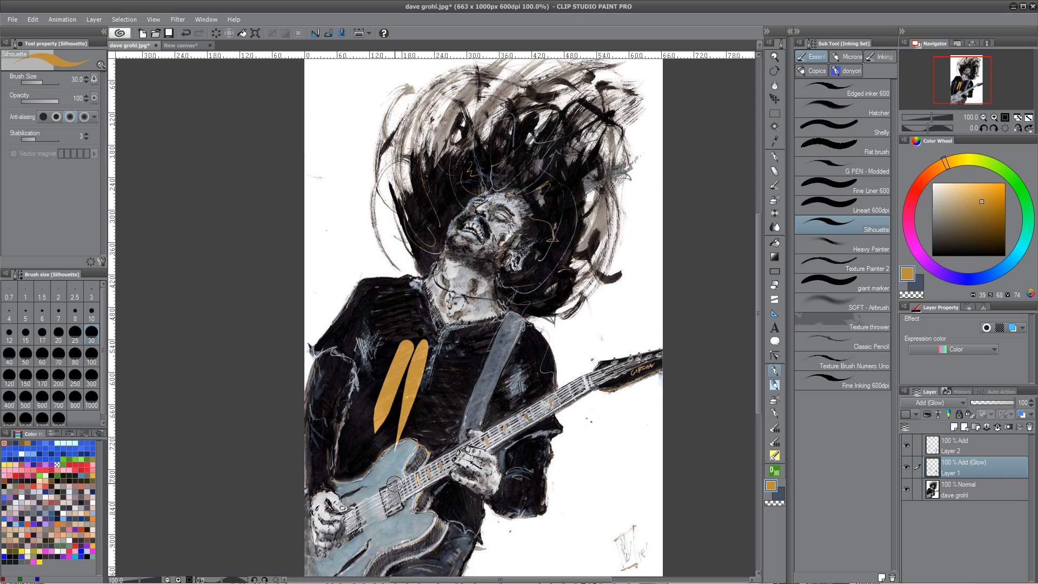
pyautogui.hotkey('ctrl', 'z')
pyautogui.hotkey('ctrl', 'z')
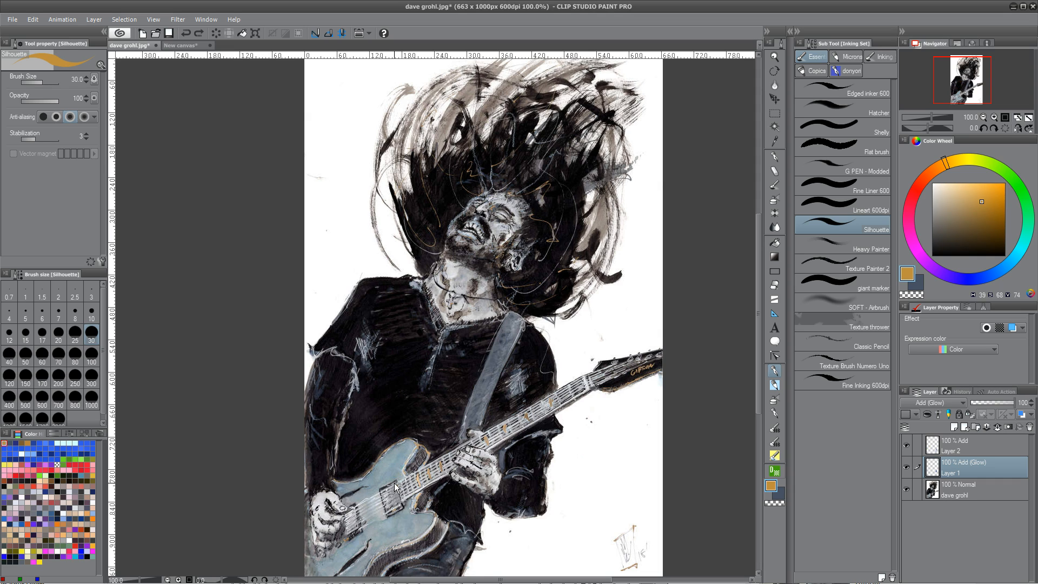
pyautogui.click(180, 44)
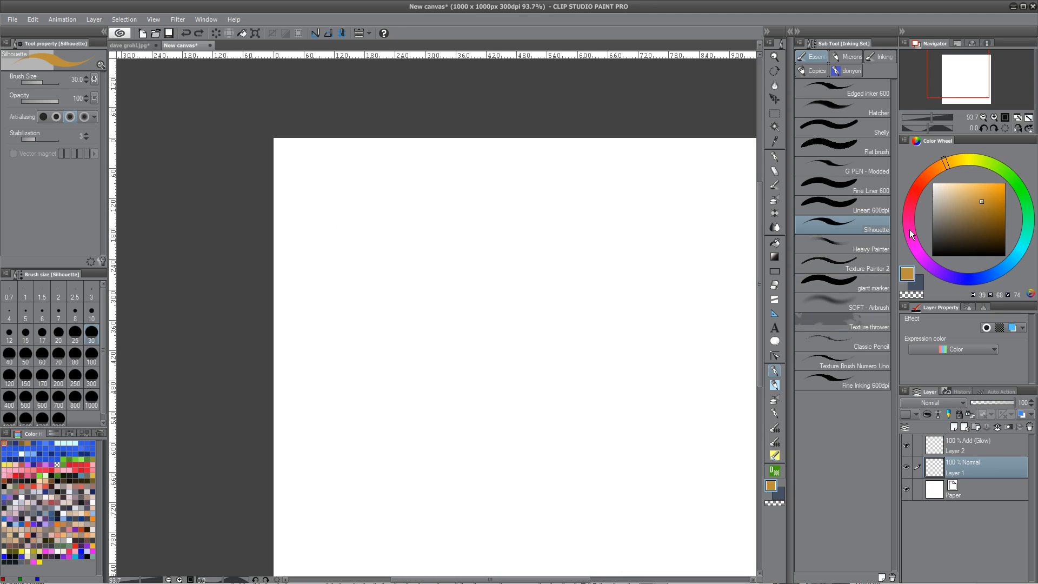
pyautogui.moveTo(421, 425); pyautogui.dragTo(564, 307)
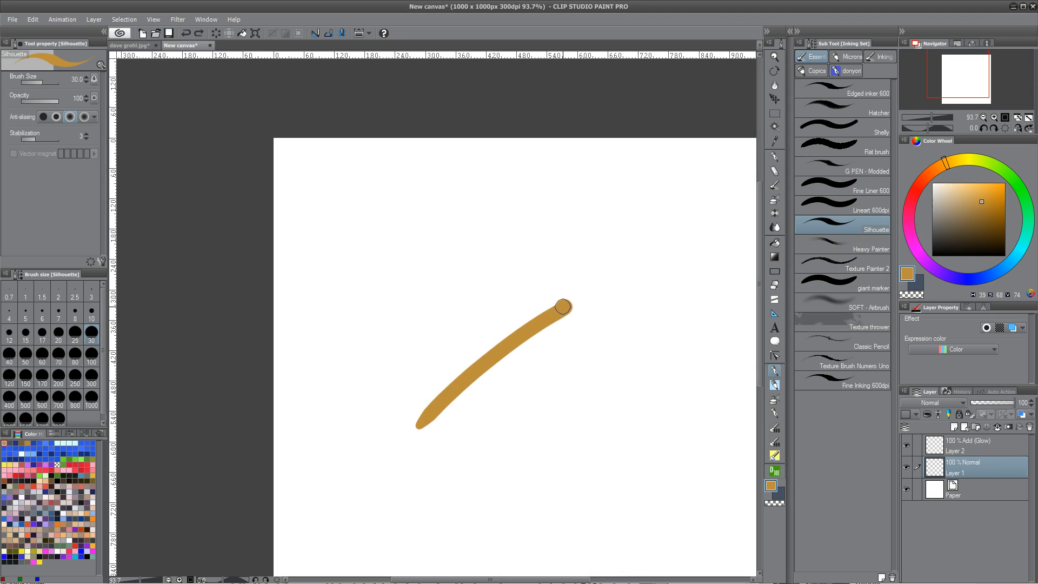
pyautogui.hotkey('ctrl', 'z')
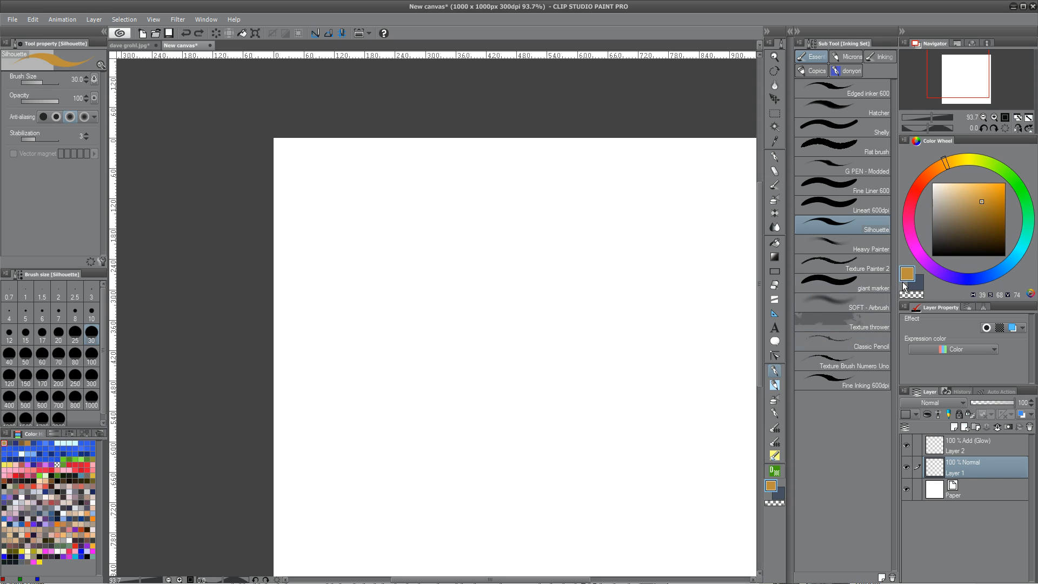
# Switch to the Heavy Painter brush and try a few strokes on Layer 1 of the new canvas, undoing them
pyautogui.click(865, 246)
pyautogui.moveTo(499, 308)
pyautogui.mouseDown()
pyautogui.moveTo(427, 399)
pyautogui.moveTo(440, 427)
pyautogui.moveTo(428, 437)
pyautogui.mouseUp()
pyautogui.hotkey('ctrl', 'z')
pyautogui.moveTo(418, 379)
pyautogui.mouseDown()
pyautogui.moveTo(448, 287)
pyautogui.moveTo(580, 290)
pyautogui.moveTo(589, 427)
pyautogui.mouseUp()
pyautogui.hotkey('ctrl', 'z')
pyautogui.hotkey('ctrl', 'z')
pyautogui.hotkey('ctrl', 'z')
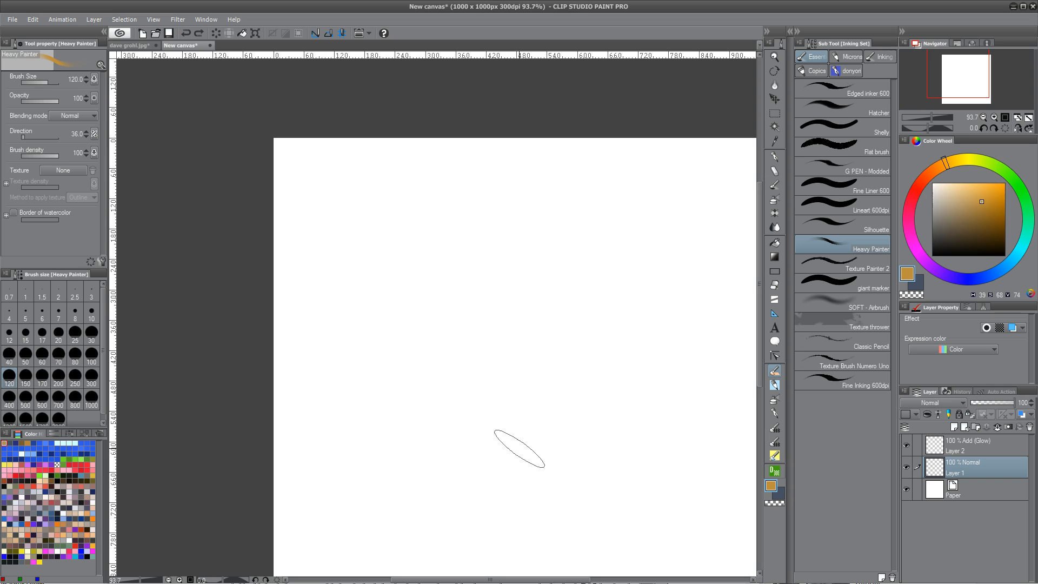
# Reduce the brush size to 60 and pick a saturated blue colour
pyautogui.press('[')
pyautogui.press('[')
pyautogui.press('[')
pyautogui.press('[')
pyautogui.click(977, 280)
pyautogui.click(985, 206)
# Paint a series of diagonal blue strokes on Layer 1
pyautogui.moveTo(411, 384)
pyautogui.mouseDown()
pyautogui.moveTo(547, 261)
pyautogui.moveTo(422, 396)
pyautogui.mouseUp()
pyautogui.moveTo(546, 288)
pyautogui.mouseDown()
pyautogui.moveTo(441, 405)
pyautogui.moveTo(451, 413)
pyautogui.mouseUp()
pyautogui.moveTo(558, 303); pyautogui.dragTo(464, 425)
pyautogui.moveTo(561, 312)
pyautogui.mouseDown()
pyautogui.moveTo(479, 440)
pyautogui.moveTo(487, 455)
pyautogui.mouseUp()
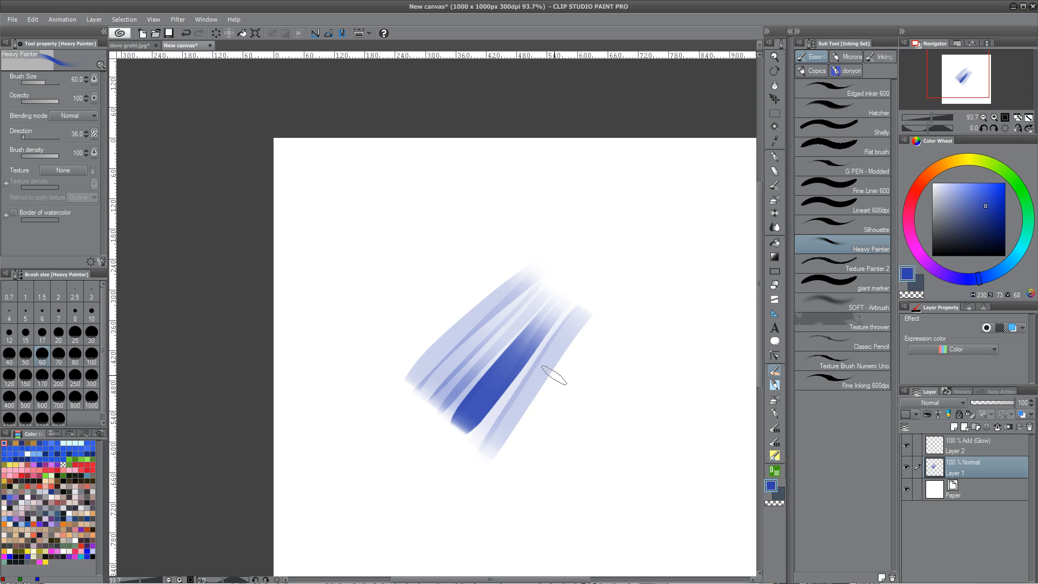
pyautogui.moveTo(606, 327); pyautogui.dragTo(515, 466)
pyautogui.moveTo(618, 338); pyautogui.dragTo(533, 477)
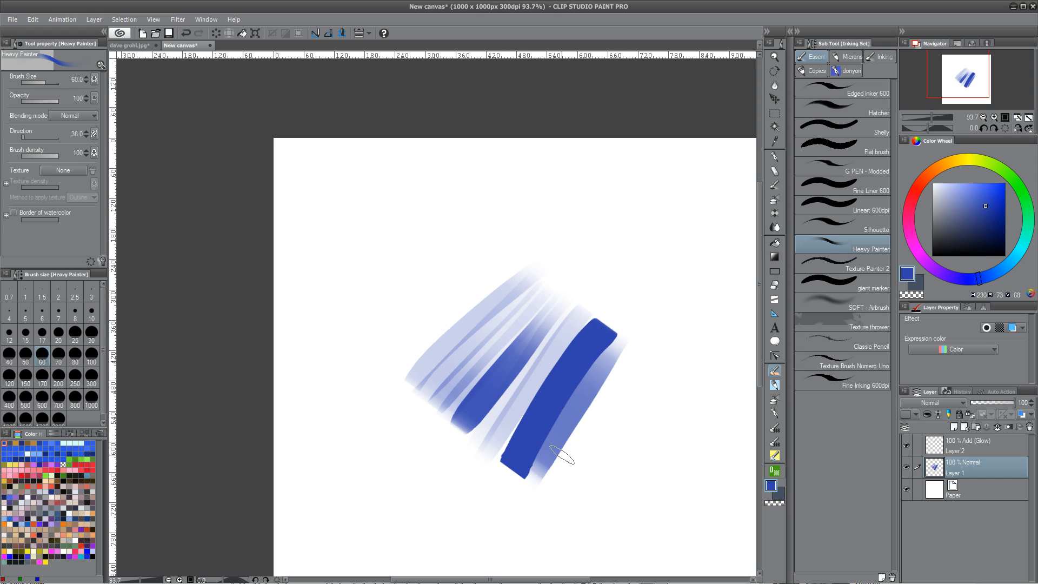
pyautogui.moveTo(633, 338); pyautogui.dragTo(568, 470)
pyautogui.moveTo(528, 246); pyautogui.dragTo(393, 373)
pyautogui.moveTo(521, 225); pyautogui.dragTo(390, 368)
pyautogui.moveTo(510, 223)
pyautogui.mouseDown()
pyautogui.moveTo(386, 370)
pyautogui.moveTo(371, 376)
pyautogui.mouseUp()
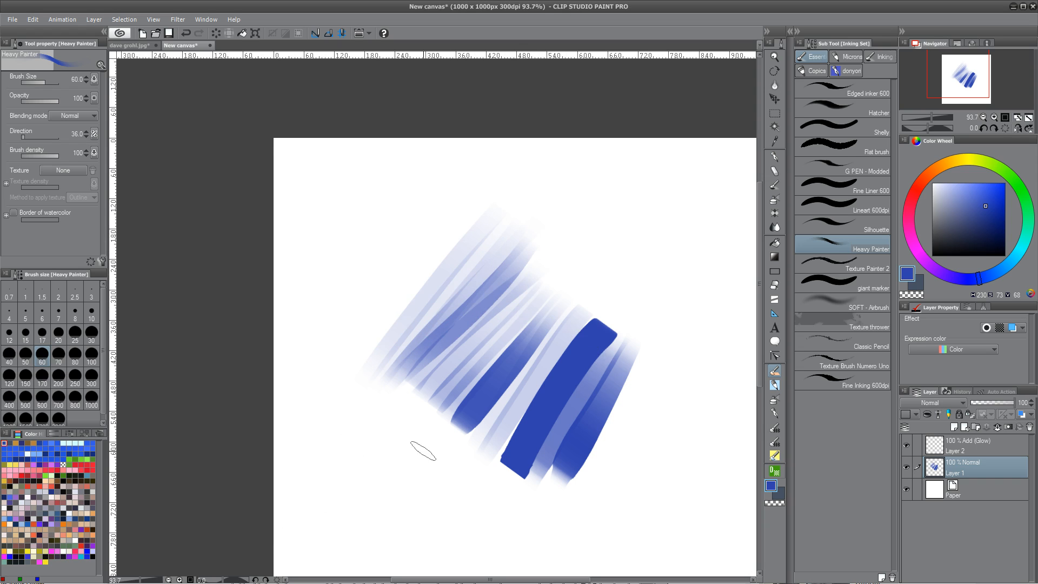
# Select Layer 2 and set its blending mode to Add
pyautogui.click(975, 441)
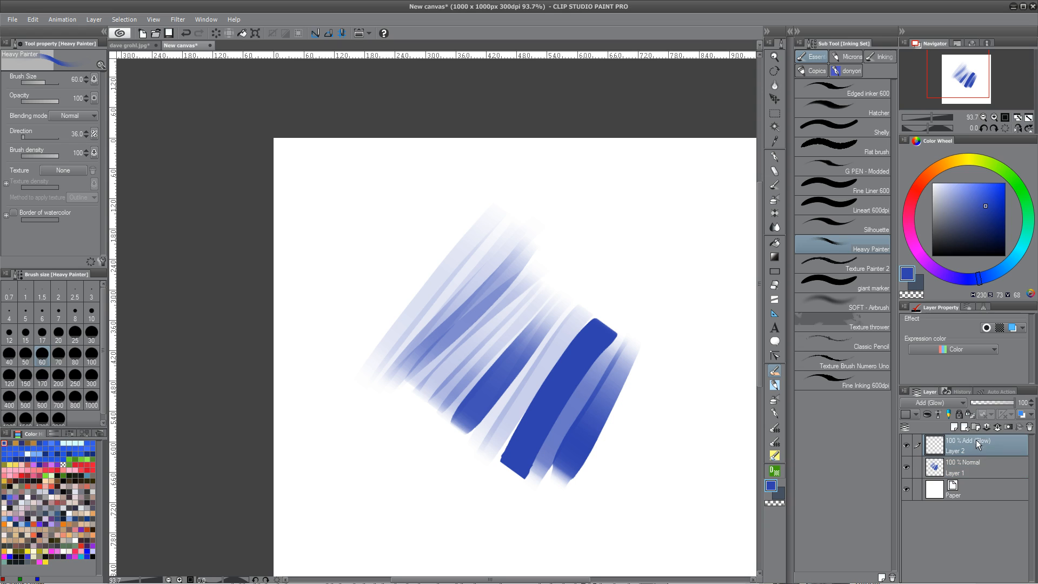
pyautogui.click(946, 403)
pyautogui.click(923, 218)
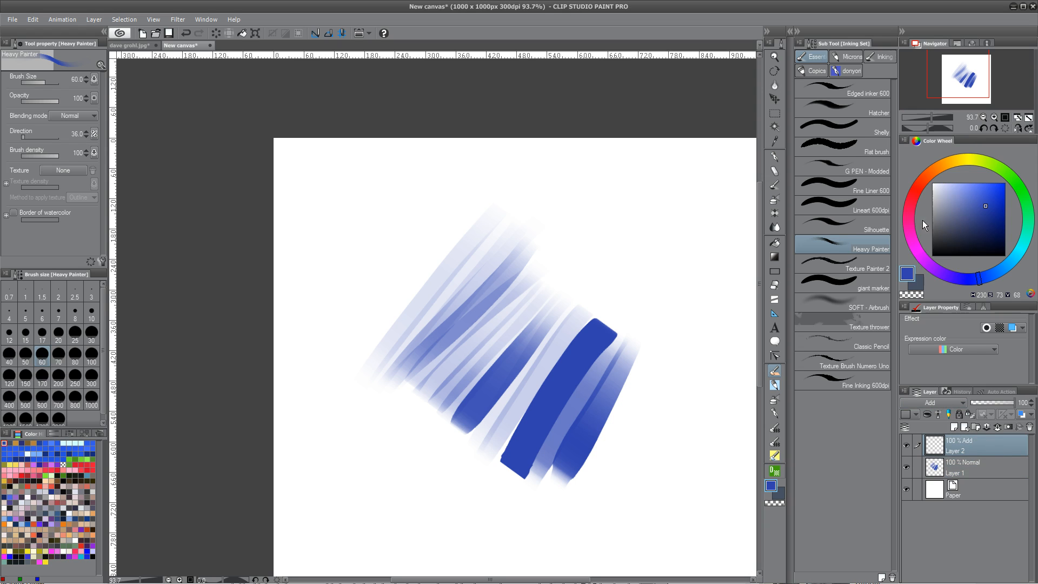
# Pick an orange colour and paint strokes across the blue on Layer 2
pyautogui.click(938, 166)
pyautogui.click(988, 201)
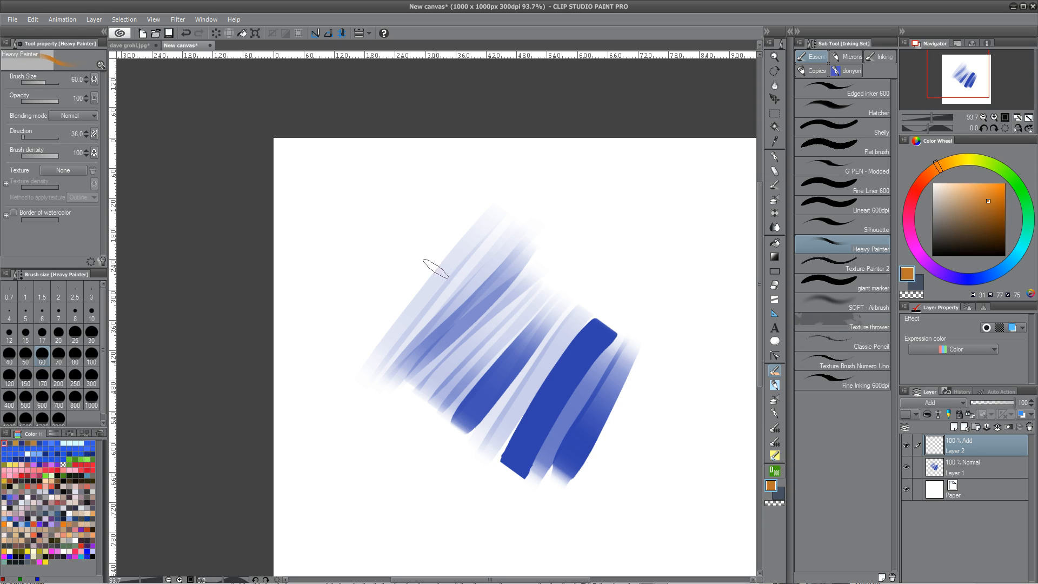
pyautogui.moveTo(430, 273); pyautogui.dragTo(598, 438)
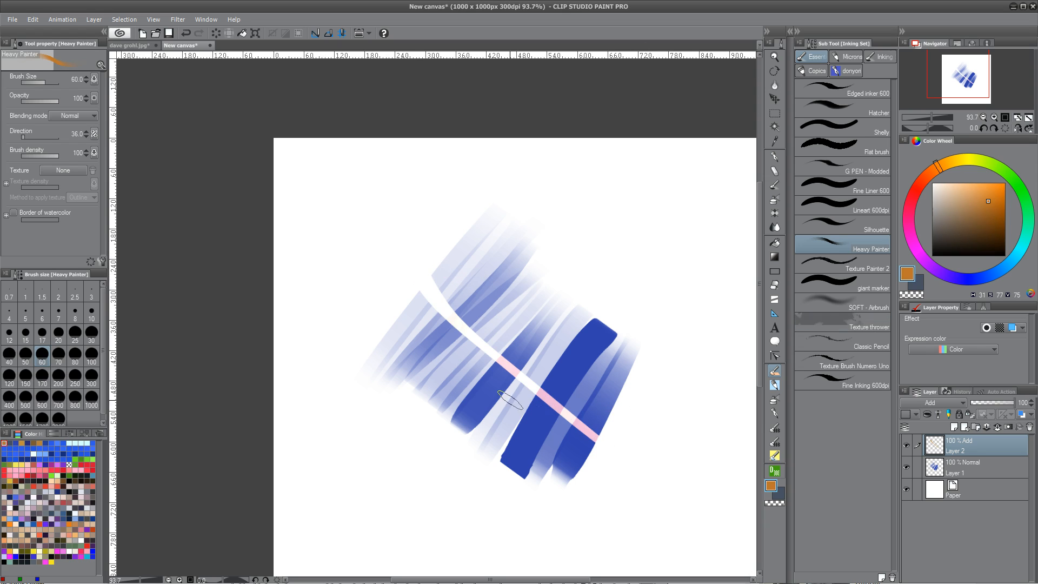
pyautogui.moveTo(405, 301)
pyautogui.mouseDown()
pyautogui.moveTo(453, 368)
pyautogui.moveTo(454, 396)
pyautogui.moveTo(473, 380)
pyautogui.moveTo(523, 460)
pyautogui.moveTo(479, 375)
pyautogui.moveTo(557, 460)
pyautogui.mouseUp()
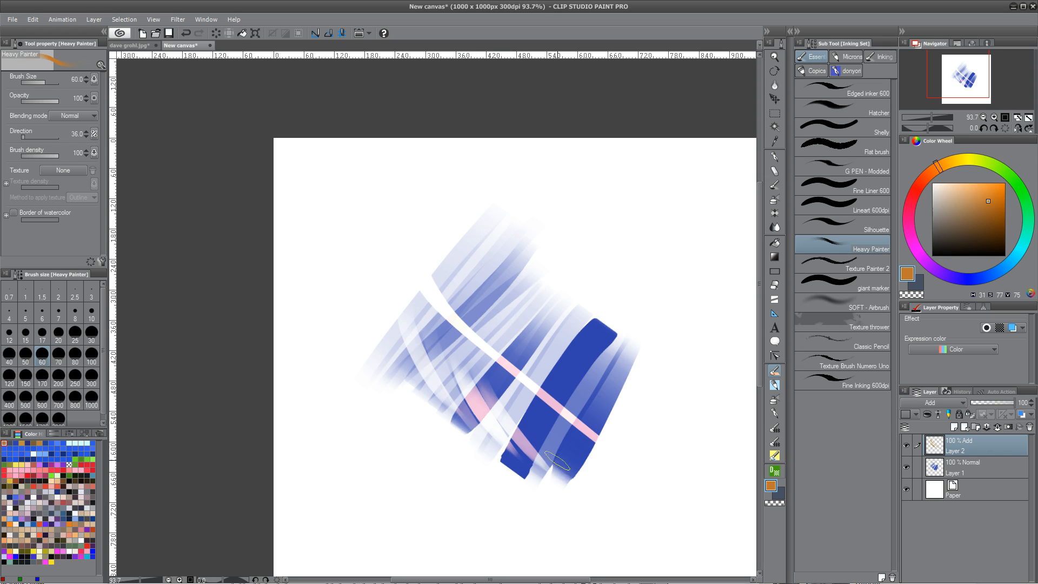
pyautogui.moveTo(468, 218)
pyautogui.mouseDown()
pyautogui.moveTo(495, 242)
pyautogui.moveTo(552, 357)
pyautogui.moveTo(605, 409)
pyautogui.moveTo(548, 427)
pyautogui.mouseUp()
# Toggle Layer 2's blending mode between Add (Glow) and Add, settling on Add (Glow)
pyautogui.click(947, 403)
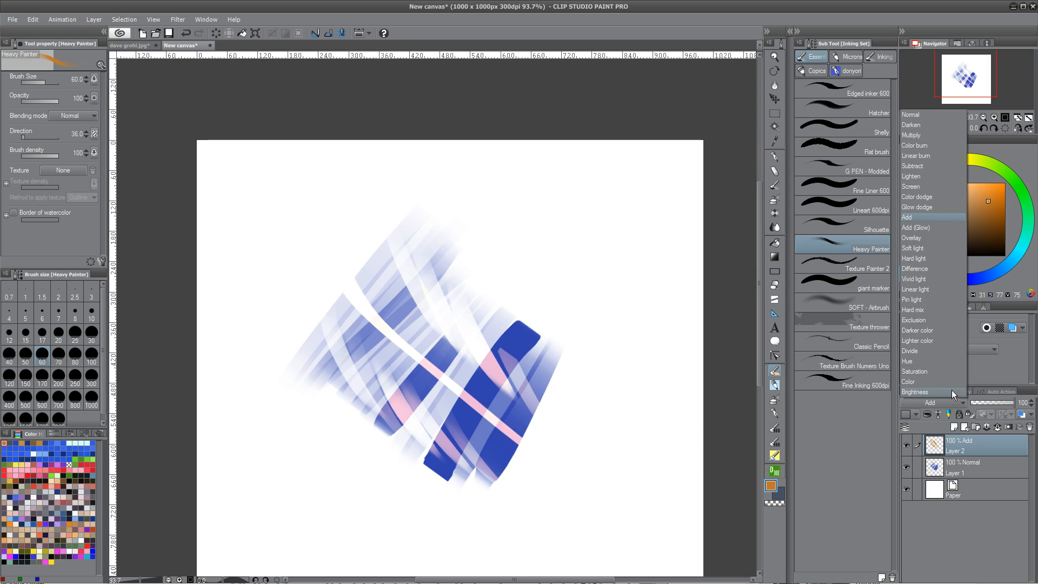
pyautogui.click(930, 227)
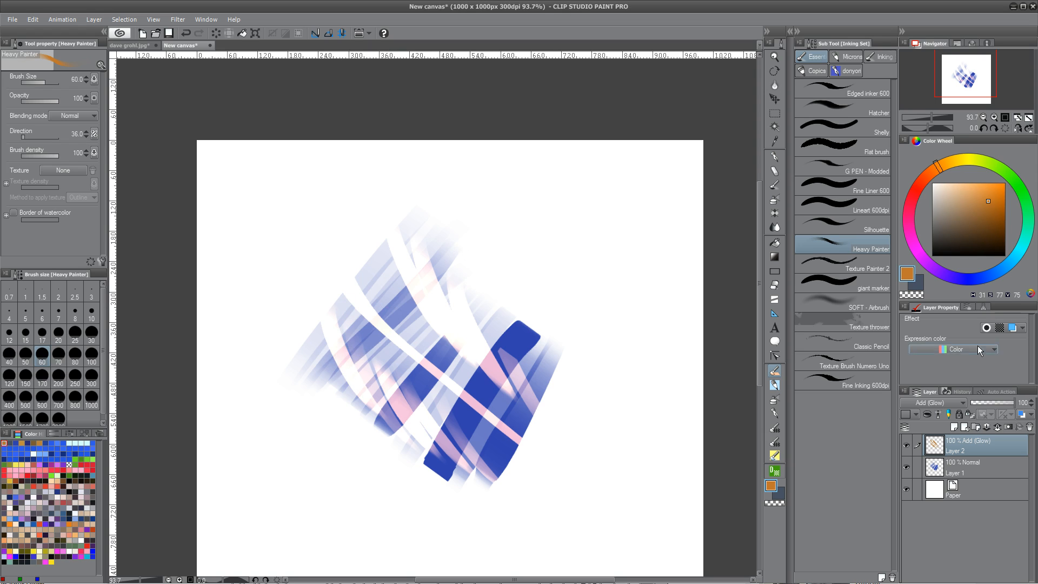
pyautogui.click(944, 404)
pyautogui.click(924, 217)
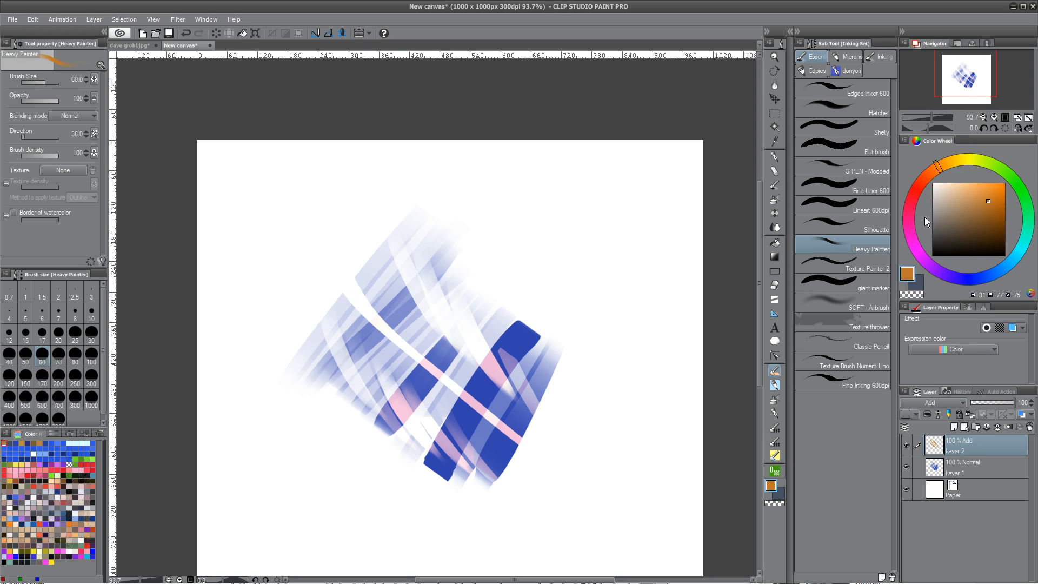
pyautogui.click(957, 404)
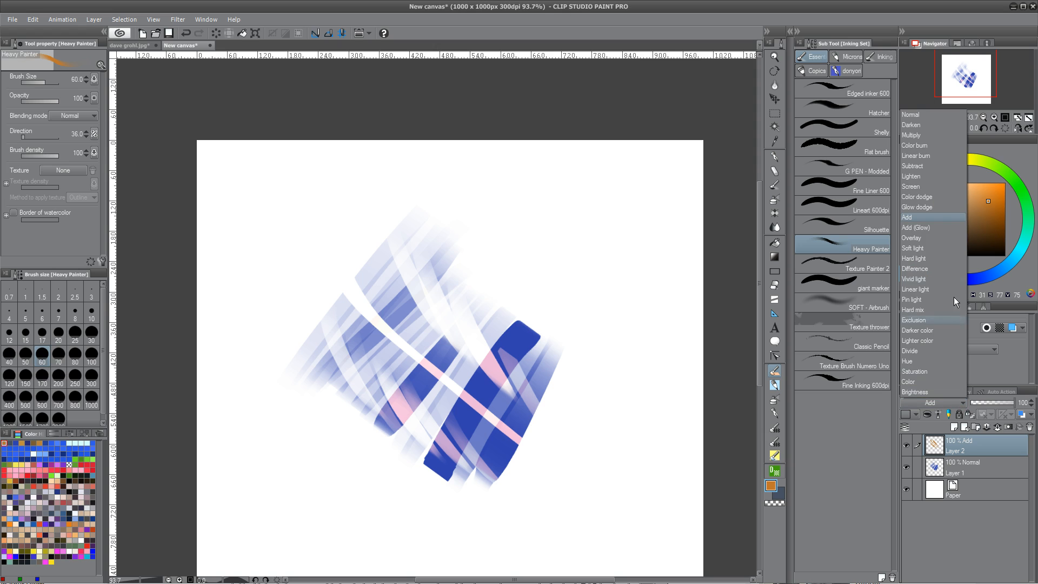
pyautogui.click(928, 228)
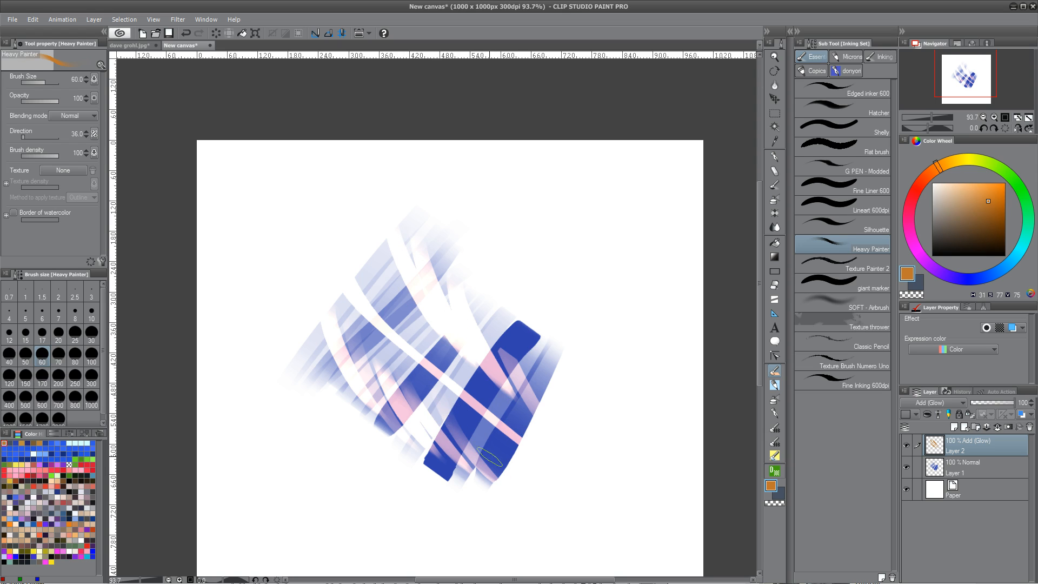
# Sample white from the canvas as the drawing colour
pyautogui.keyDown('alt'); pyautogui.click(439, 296); pyautogui.keyUp('alt')
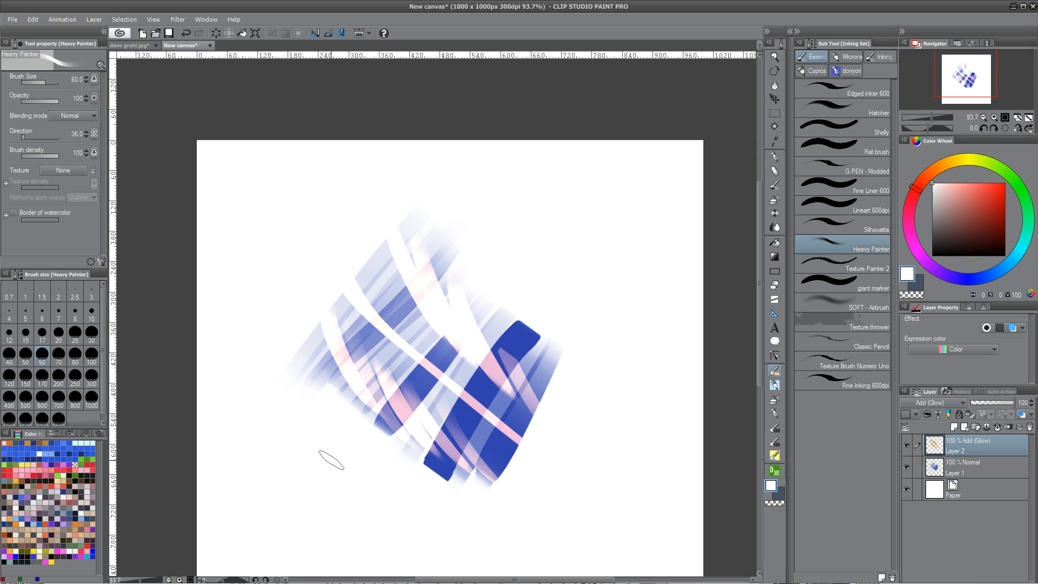
pyautogui.keyDown('alt'); pyautogui.click(429, 279); pyautogui.keyUp('alt')
pyautogui.keyDown('alt'); pyautogui.click(430, 294); pyautogui.keyUp('alt')
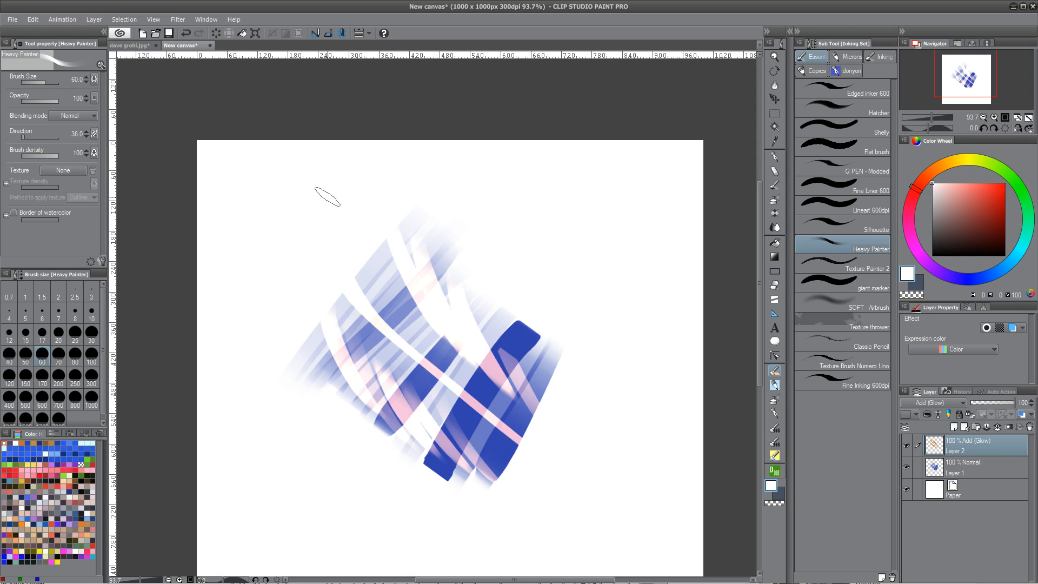
# Select Layer 1, pick a dark red, and paint two curved strokes along the left side
pyautogui.click(980, 472)
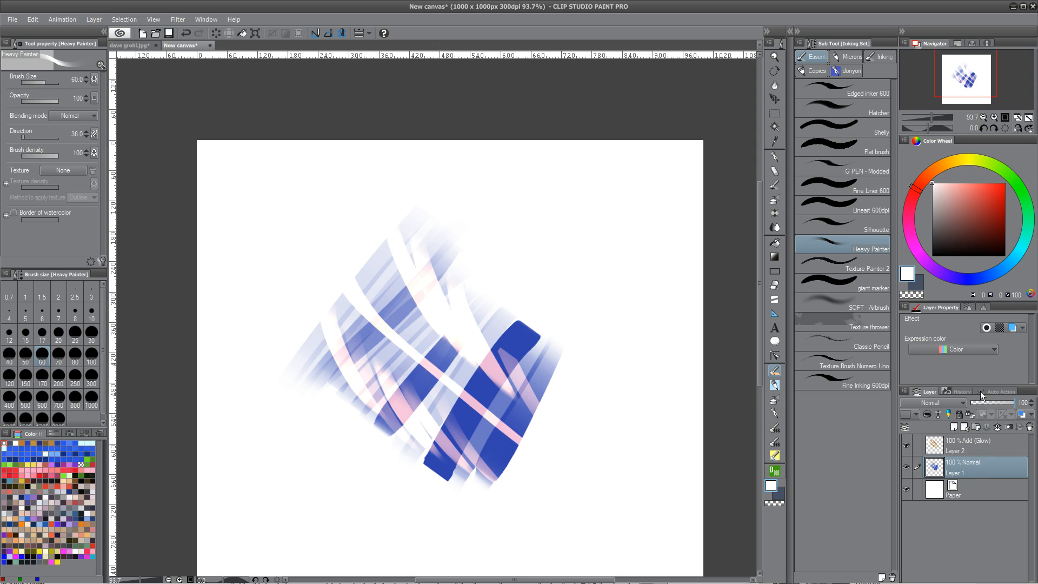
pyautogui.moveTo(972, 218); pyautogui.dragTo(985, 235)
pyautogui.moveTo(297, 189)
pyautogui.mouseDown()
pyautogui.moveTo(266, 261)
pyautogui.moveTo(248, 354)
pyautogui.mouseUp()
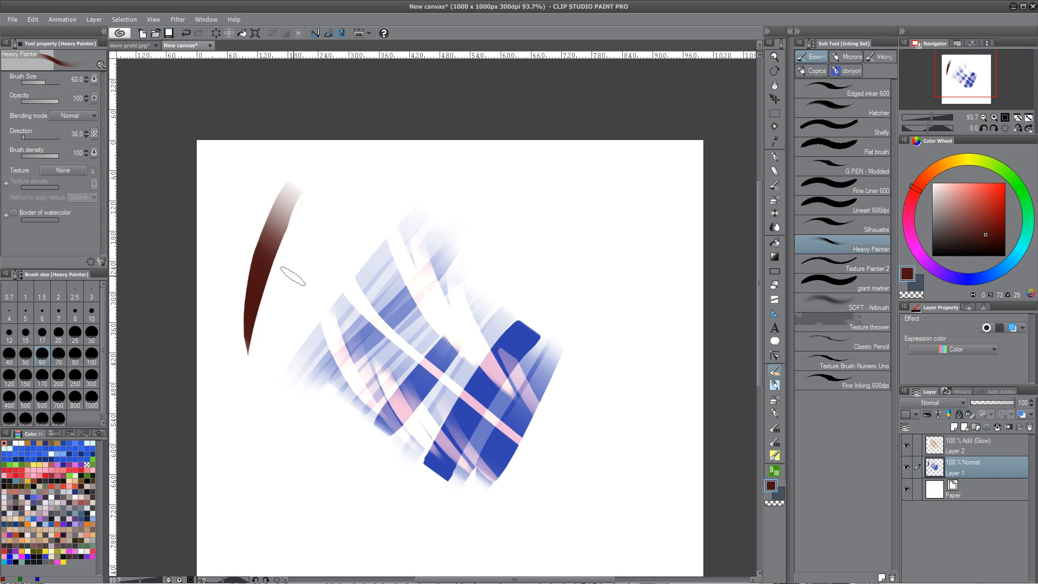
pyautogui.moveTo(321, 219); pyautogui.dragTo(270, 395)
# Paint a dark red block with strokes trailing down near the top right of the canvas
pyautogui.moveTo(595, 216)
pyautogui.mouseDown()
pyautogui.moveTo(584, 227)
pyautogui.moveTo(601, 205)
pyautogui.moveTo(606, 227)
pyautogui.mouseUp()
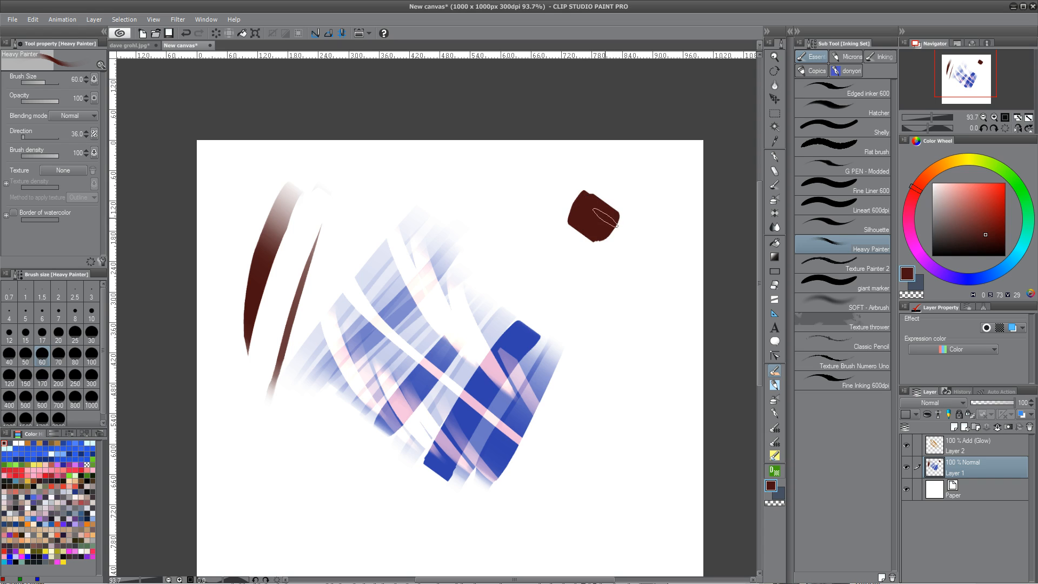
pyautogui.moveTo(593, 219); pyautogui.dragTo(574, 331)
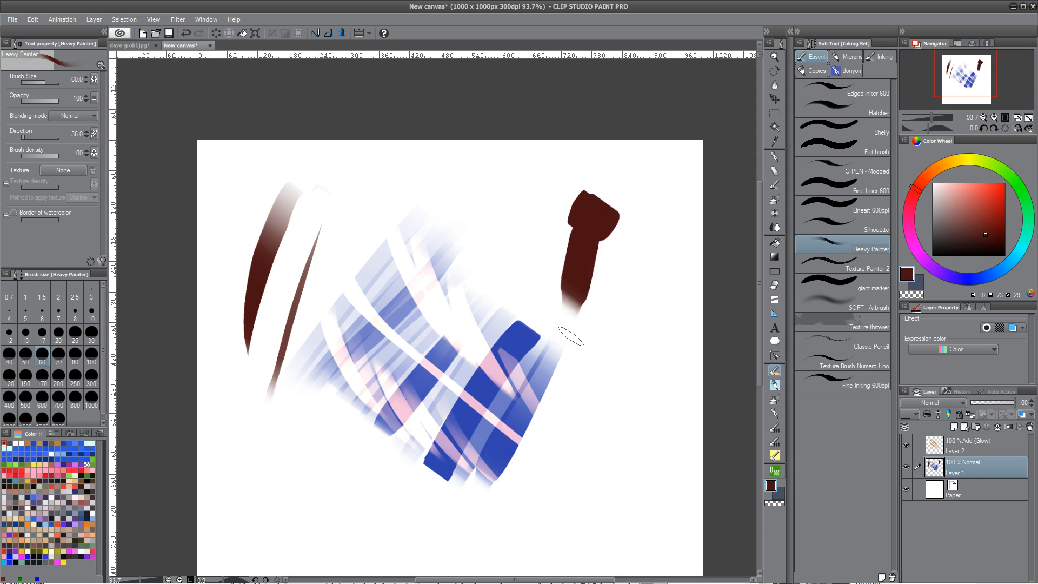
pyautogui.moveTo(576, 247)
pyautogui.mouseDown()
pyautogui.moveTo(567, 309)
pyautogui.moveTo(577, 434)
pyautogui.mouseUp()
pyautogui.moveTo(577, 286)
pyautogui.mouseDown()
pyautogui.moveTo(601, 403)
pyautogui.moveTo(605, 354)
pyautogui.moveTo(621, 396)
pyautogui.mouseUp()
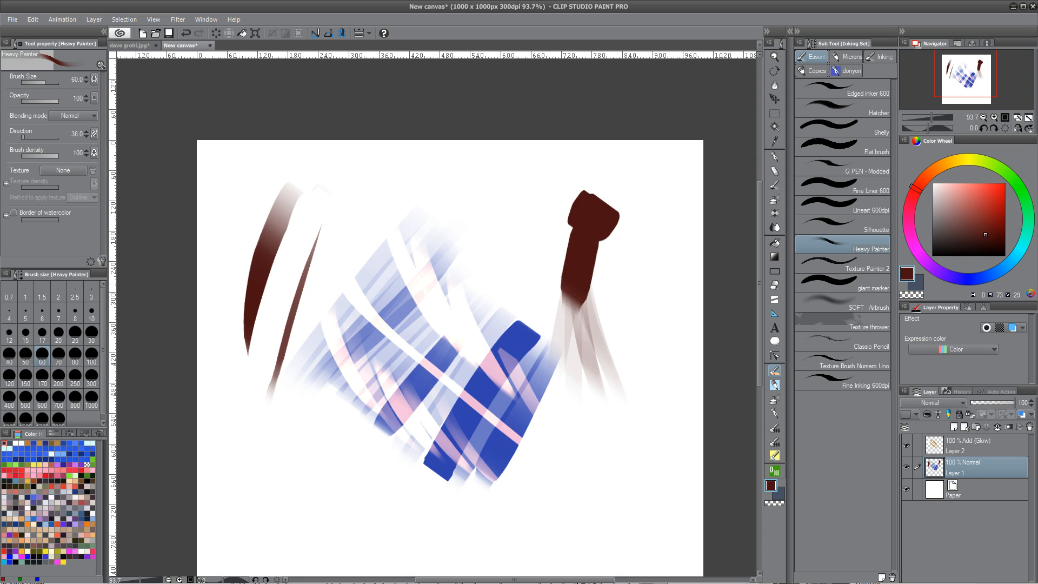
# Paint two more dark red diagonal strokes down the right side of the canvas on Layer 1
pyautogui.moveTo(646, 299); pyautogui.dragTo(529, 426)
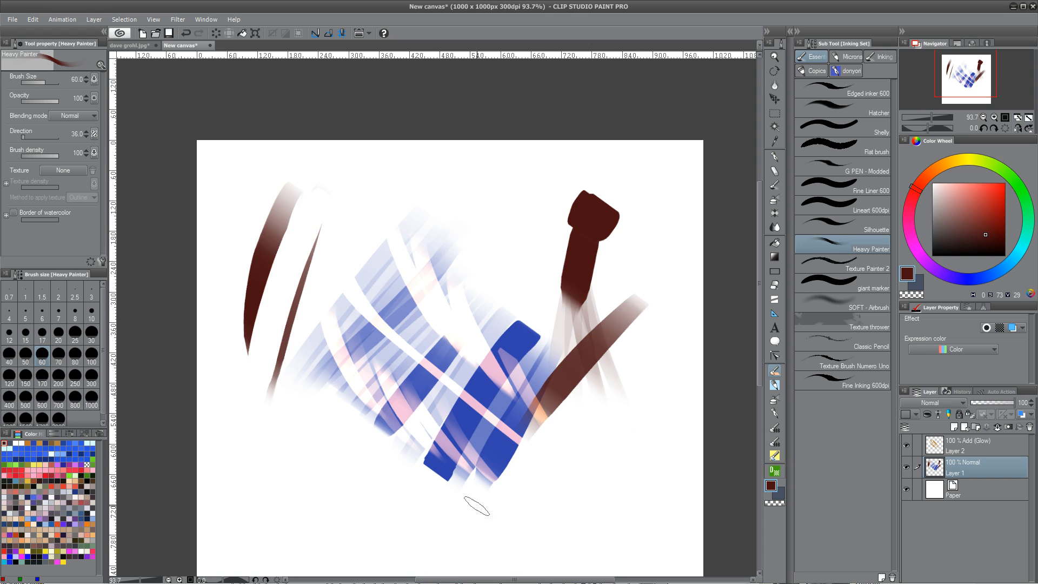
pyautogui.moveTo(658, 241); pyautogui.dragTo(557, 338)
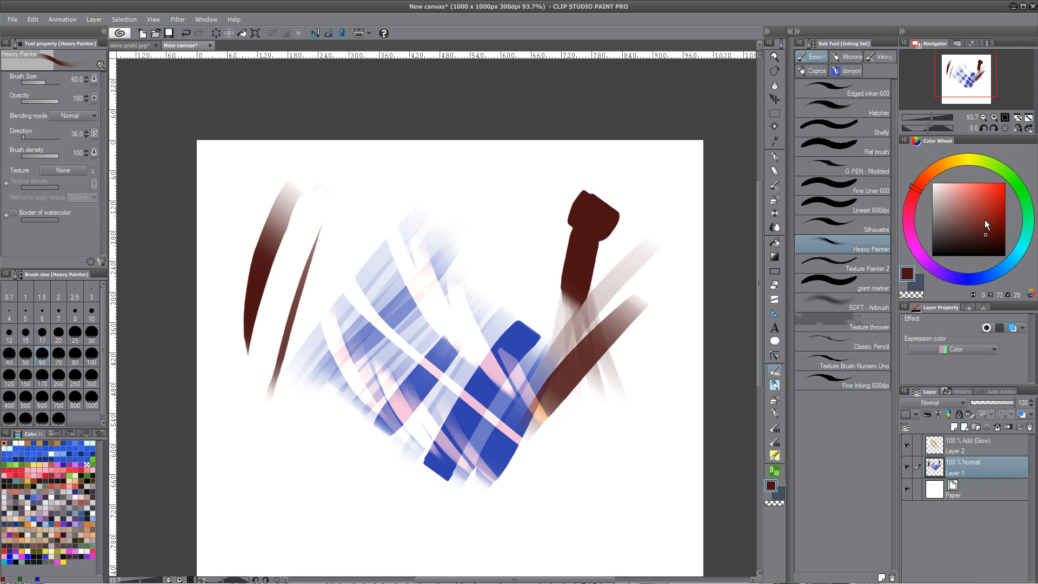
# Pick a light cyan colour, select the Add (Glow) Layer 2, and paint several cyan strokes over the dark red strokes on the right
pyautogui.click(1019, 257)
pyautogui.moveTo(987, 234); pyautogui.dragTo(977, 195)
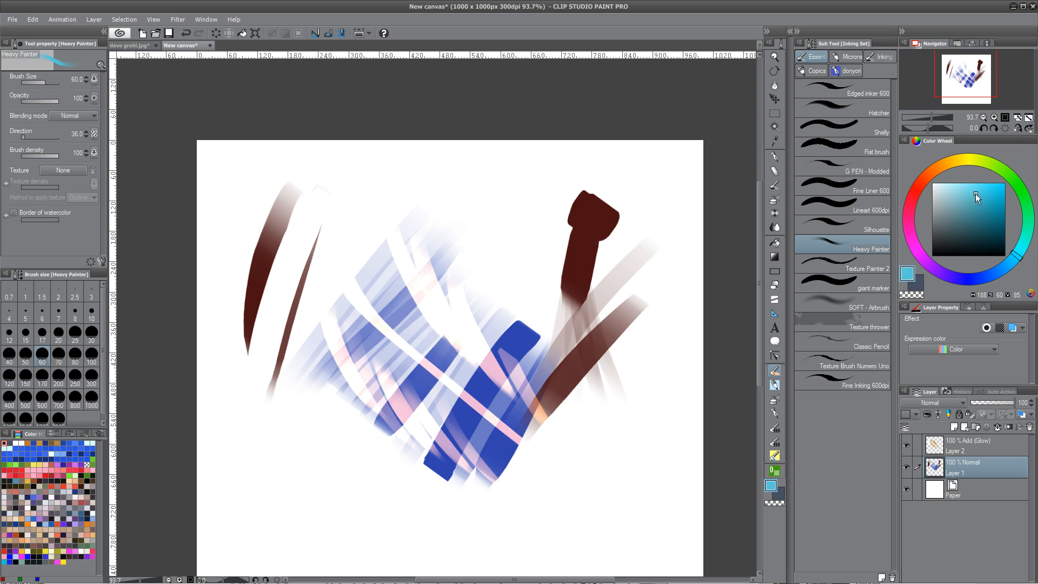
pyautogui.click(973, 445)
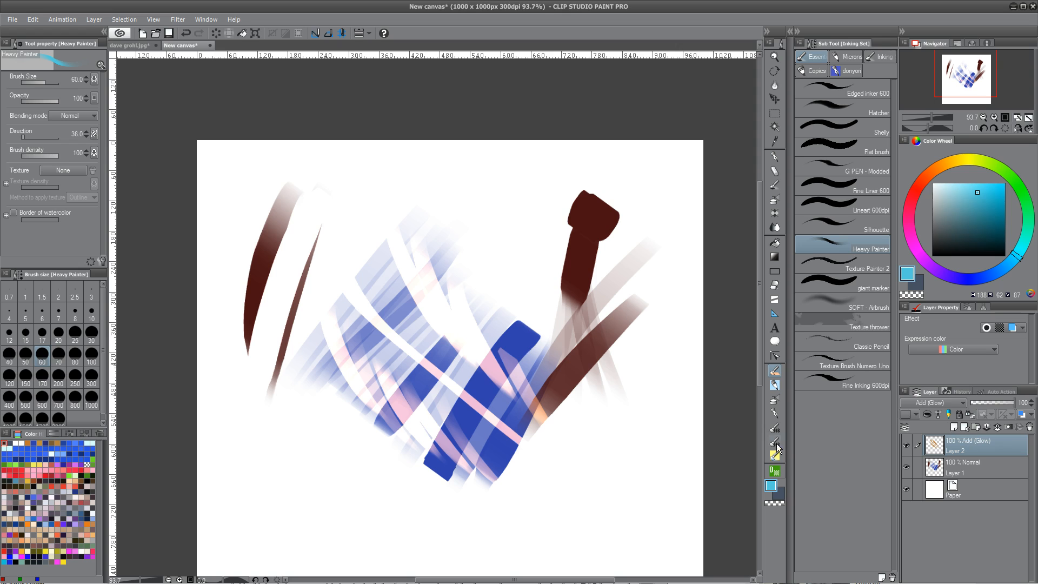
pyautogui.moveTo(646, 242)
pyautogui.mouseDown()
pyautogui.moveTo(534, 405)
pyautogui.moveTo(546, 435)
pyautogui.mouseUp()
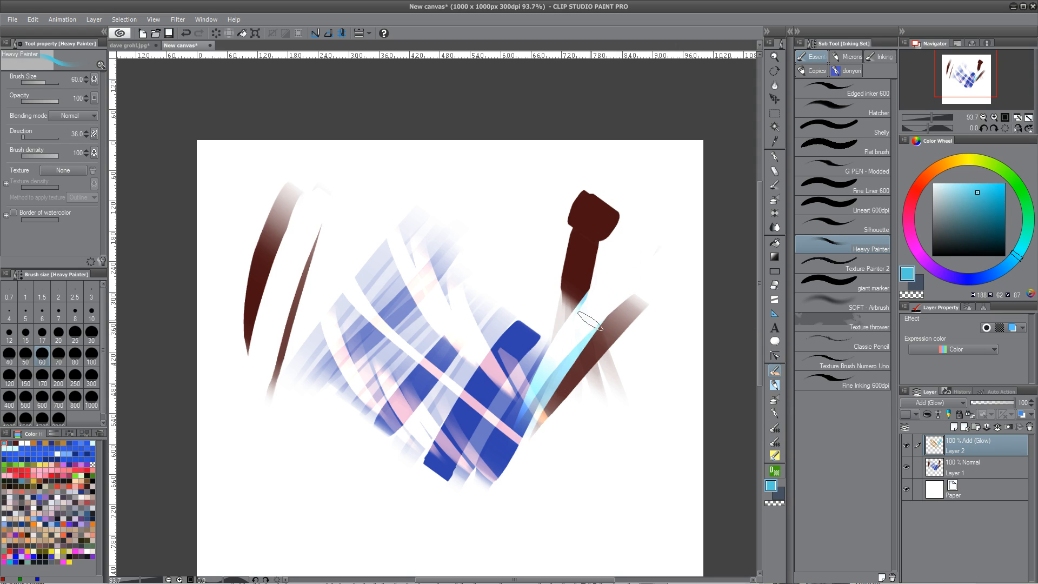
pyautogui.moveTo(584, 273); pyautogui.dragTo(577, 357)
pyautogui.moveTo(561, 260); pyautogui.dragTo(593, 395)
pyautogui.moveTo(627, 287); pyautogui.dragTo(583, 379)
pyautogui.moveTo(636, 303); pyautogui.dragTo(534, 430)
pyautogui.moveTo(634, 303); pyautogui.dragTo(535, 410)
pyautogui.moveTo(592, 192); pyautogui.dragTo(571, 373)
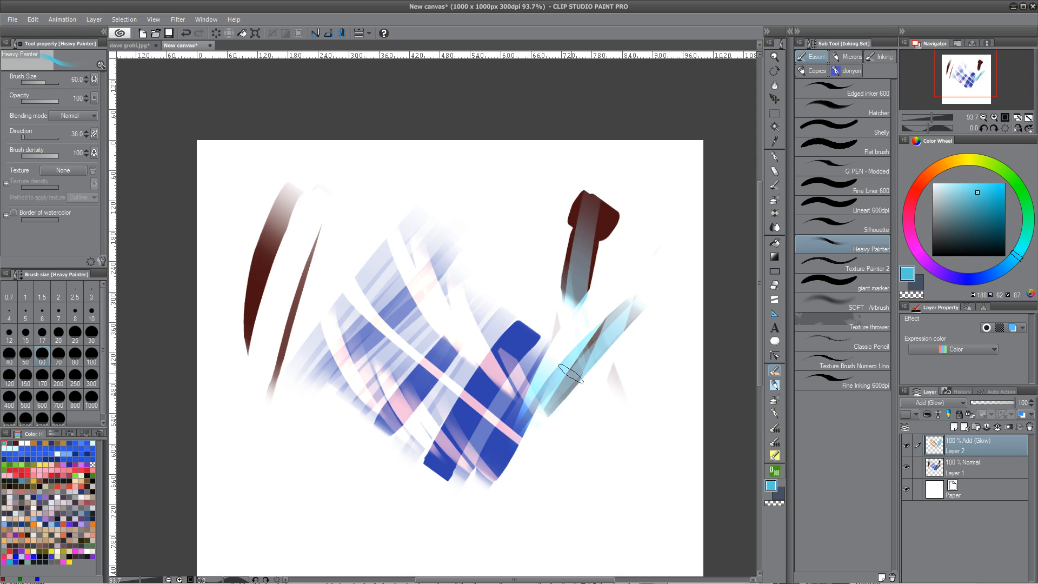
# Undo a cyan stroke painted over the dark red block and paint another cyan stroke lower down on the right
pyautogui.moveTo(601, 199); pyautogui.dragTo(572, 295)
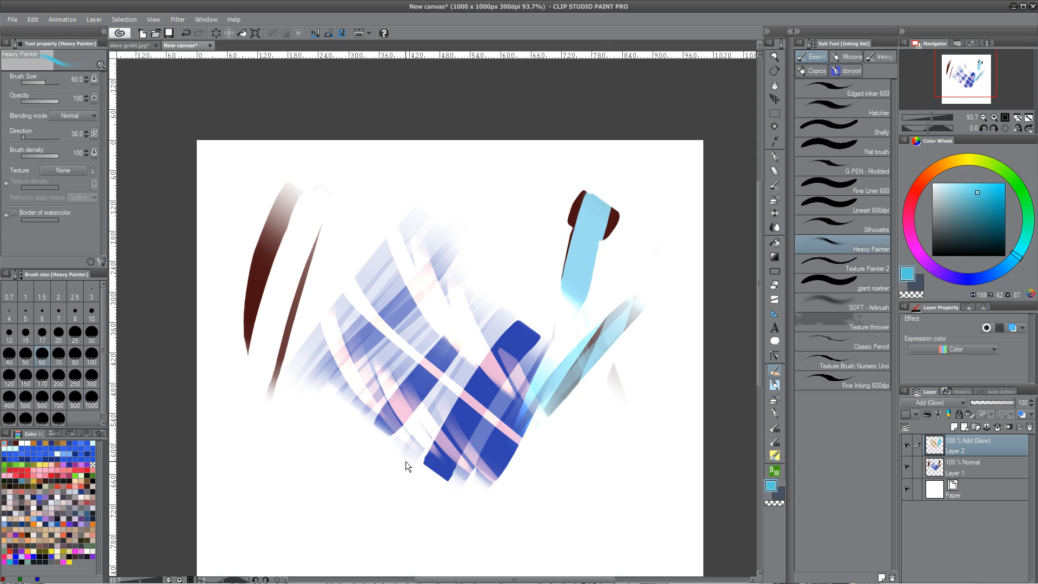
pyautogui.hotkey('ctrl', 'z')
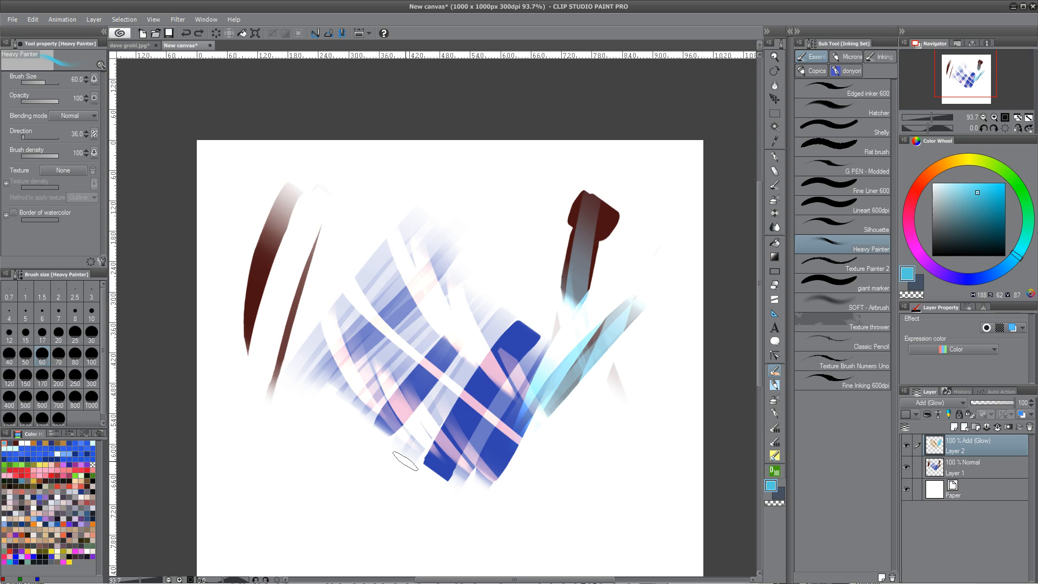
pyautogui.moveTo(588, 261)
pyautogui.mouseDown()
pyautogui.moveTo(580, 313)
pyautogui.moveTo(640, 304)
pyautogui.moveTo(571, 378)
pyautogui.mouseUp()
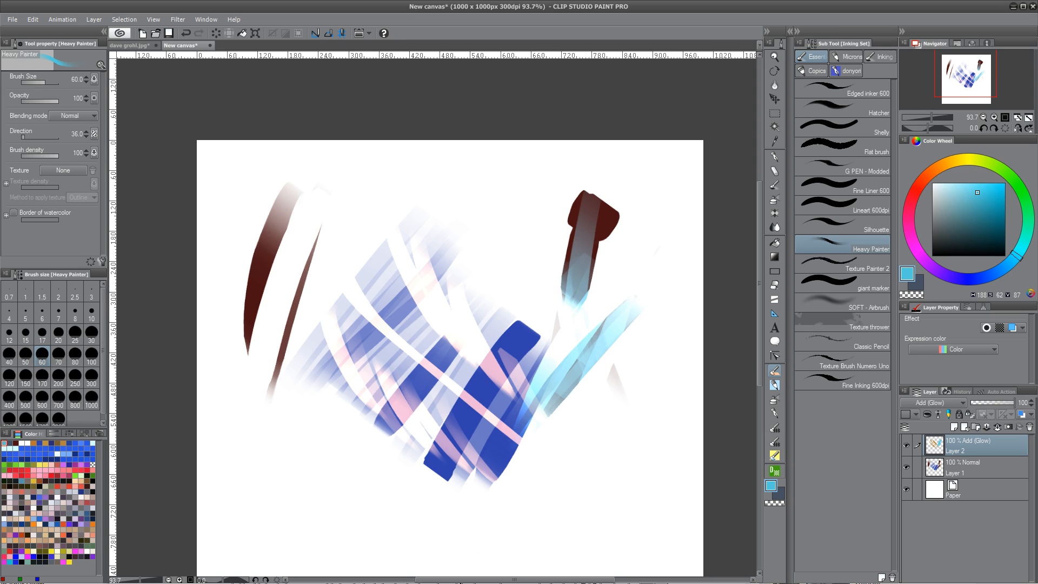
# Clear the contents of Layer 2 and Layer 1 and switch to the dave grohl.jpg document
pyautogui.press('Delete')
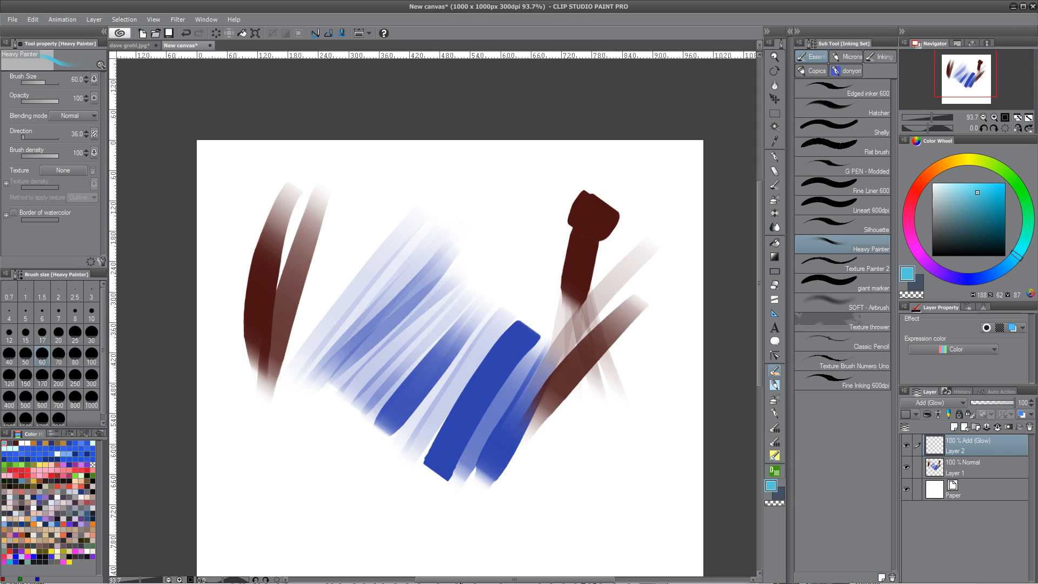
pyautogui.click(959, 463)
pyautogui.press('Delete')
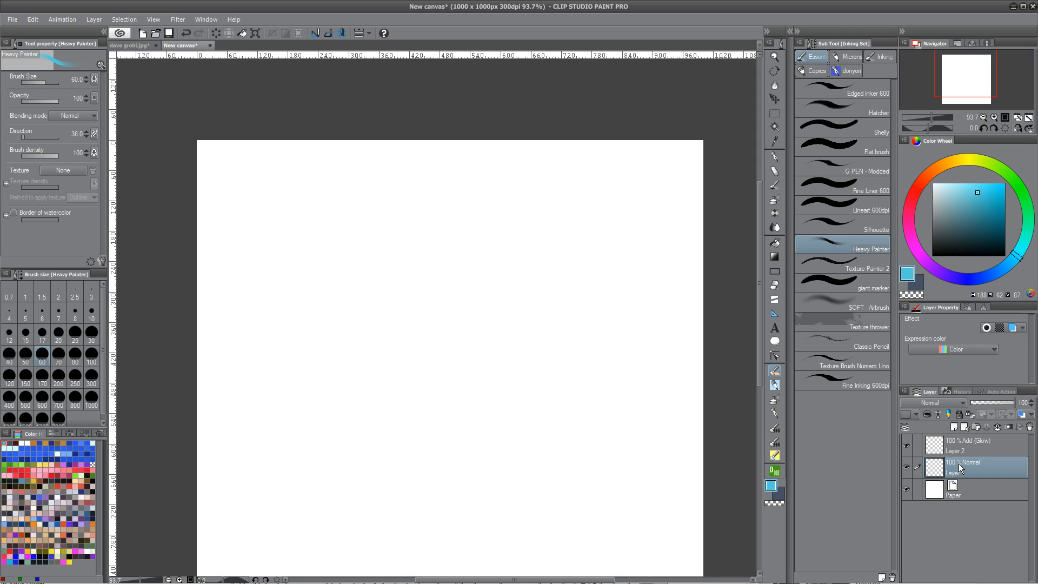
pyautogui.click(141, 46)
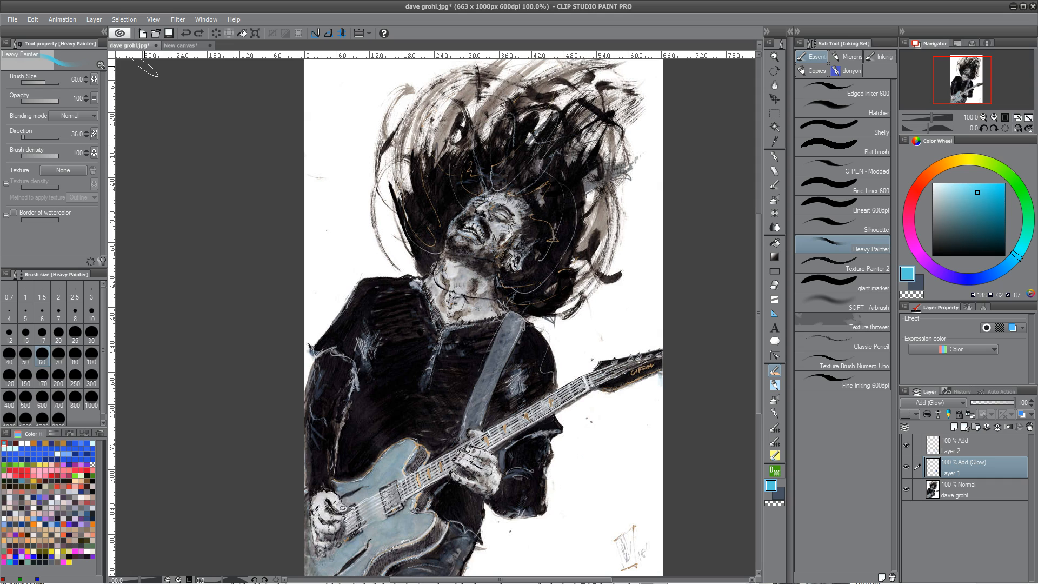